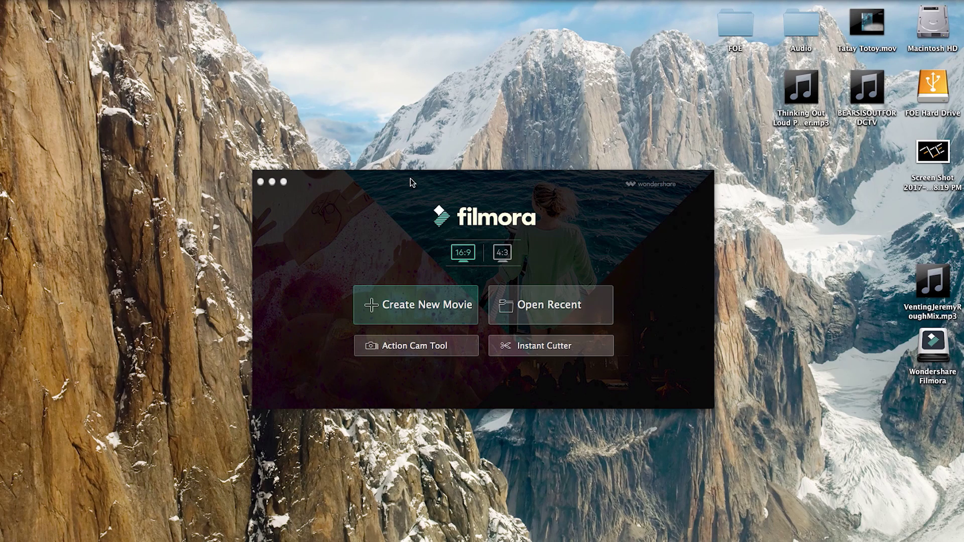
- Create a new movie project from the Filmora launcher
{"action": "left_click", "coordinate": [415, 306]}
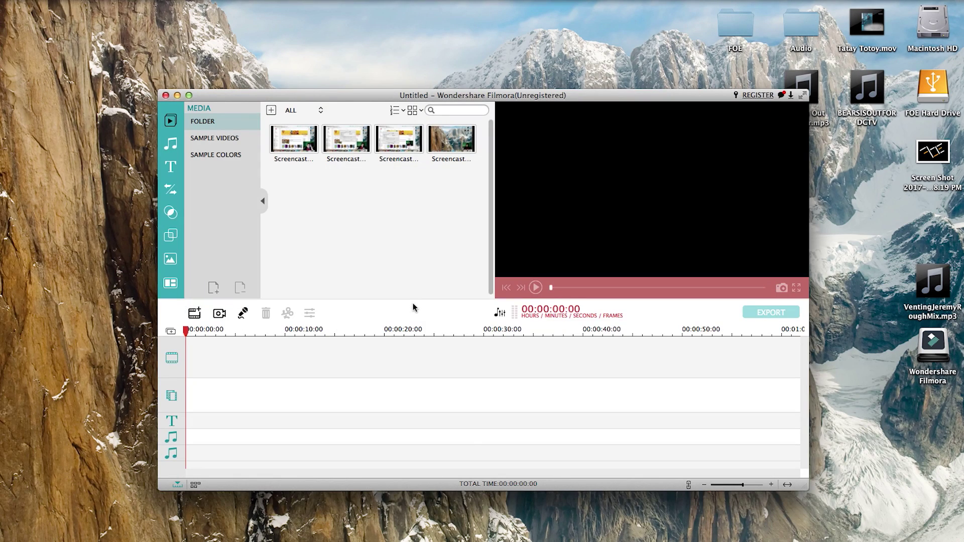
- Open the screen recorder and expand its recording settings panel
{"action": "left_click", "coordinate": [220, 315]}
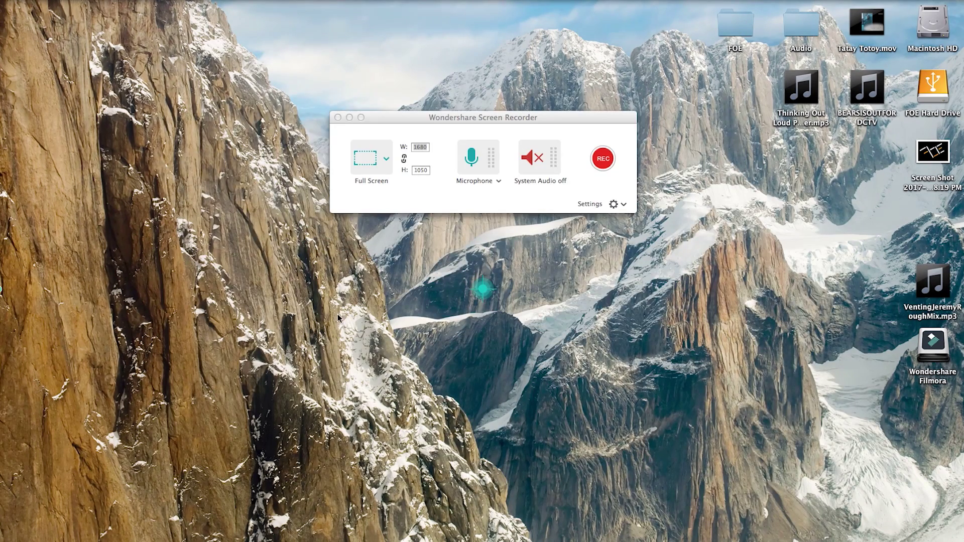
{"action": "left_click", "coordinate": [620, 198]}
{"action": "left_click", "coordinate": [622, 204]}
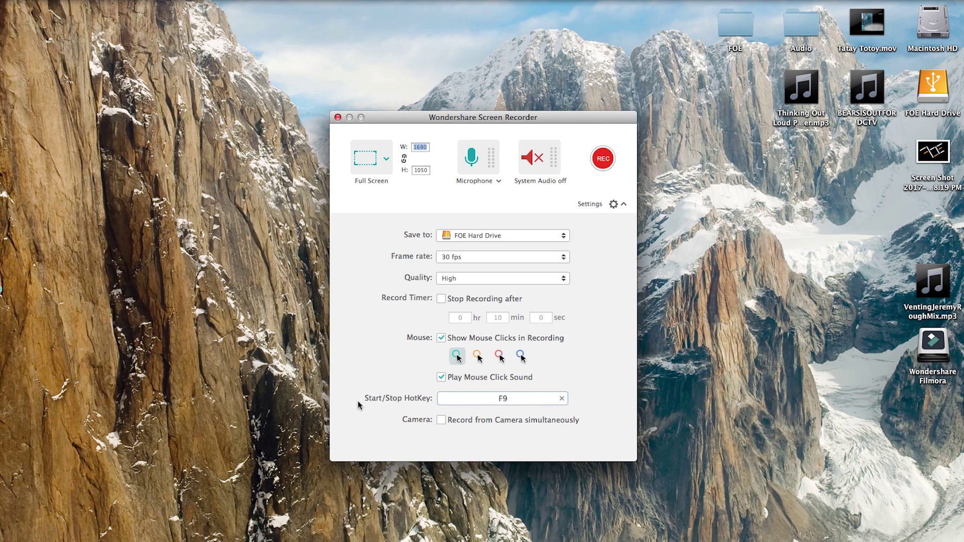
- Assign F9 as the start/stop hotkey, then enlarge the webcam overlay and move it lower right
{"action": "left_click", "coordinate": [461, 404]}
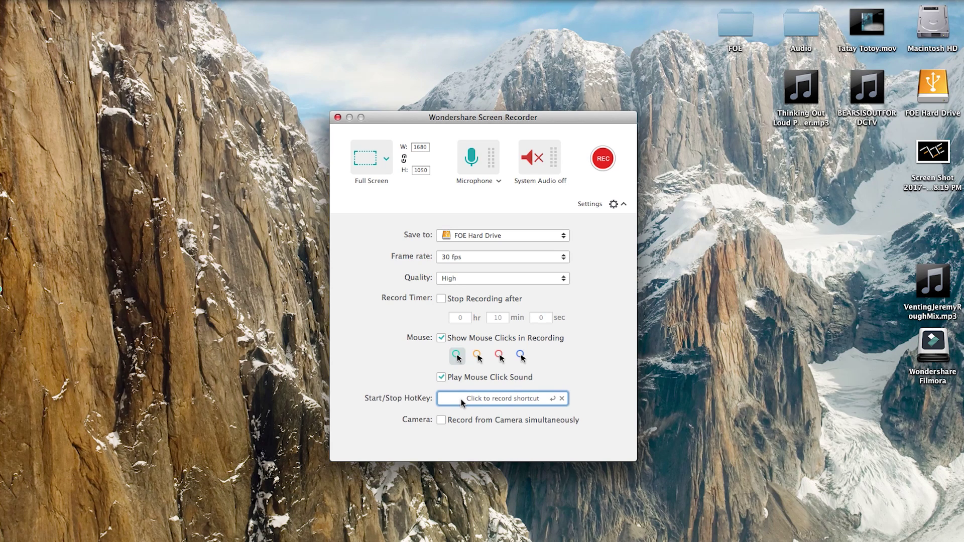
{"action": "key", "text": "F9"}
{"action": "type", "text": "F9"}
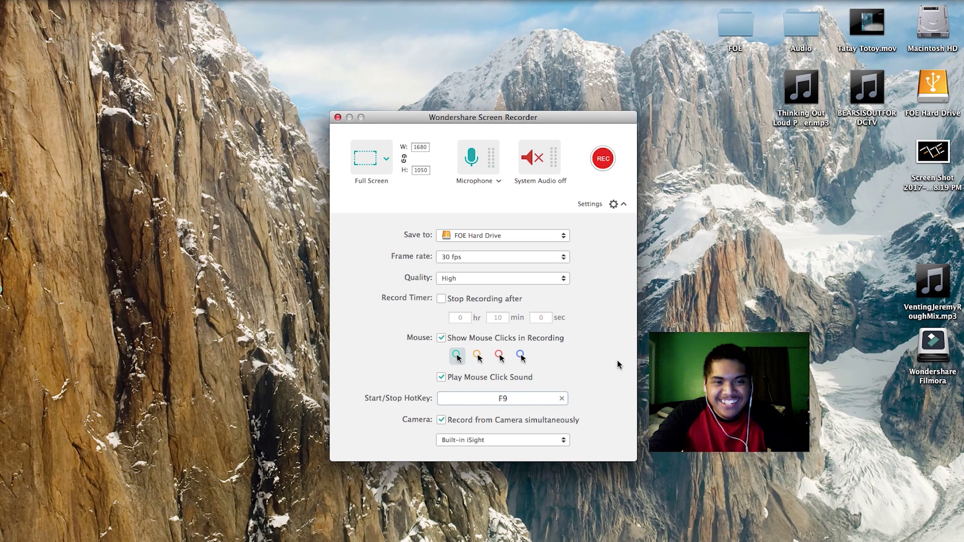
{"action": "left_click_drag", "start_coordinate": [650, 333], "coordinate": [468, 174]}
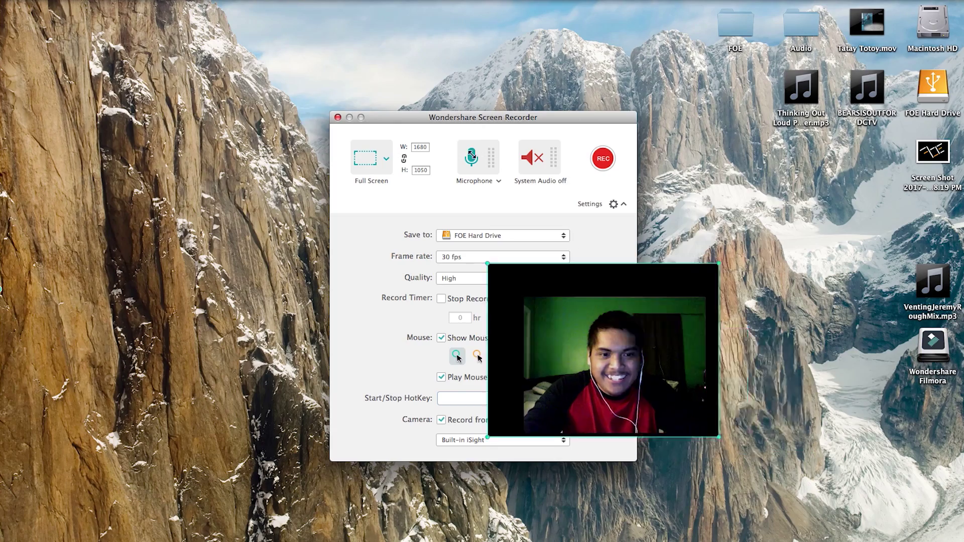
{"action": "left_click_drag", "start_coordinate": [555, 218], "coordinate": [744, 283]}
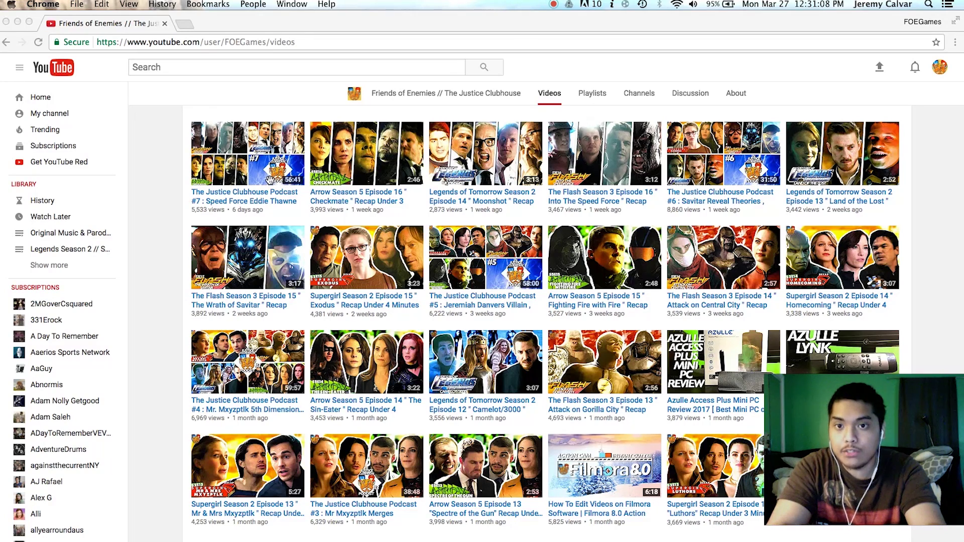
- Reload the YouTube channel's Videos page
{"action": "key", "text": "super+r"}
{"action": "scroll", "coordinate": [271, 180], "scroll_direction": "down", "scroll_amount": 1}
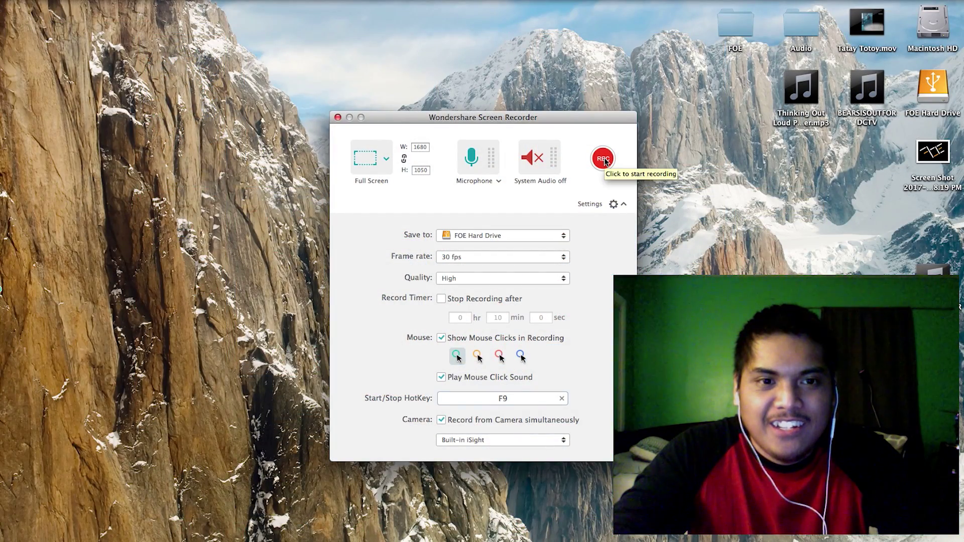
- Start recording the screen and webcam with the red REC button
{"action": "left_click", "coordinate": [603, 159]}
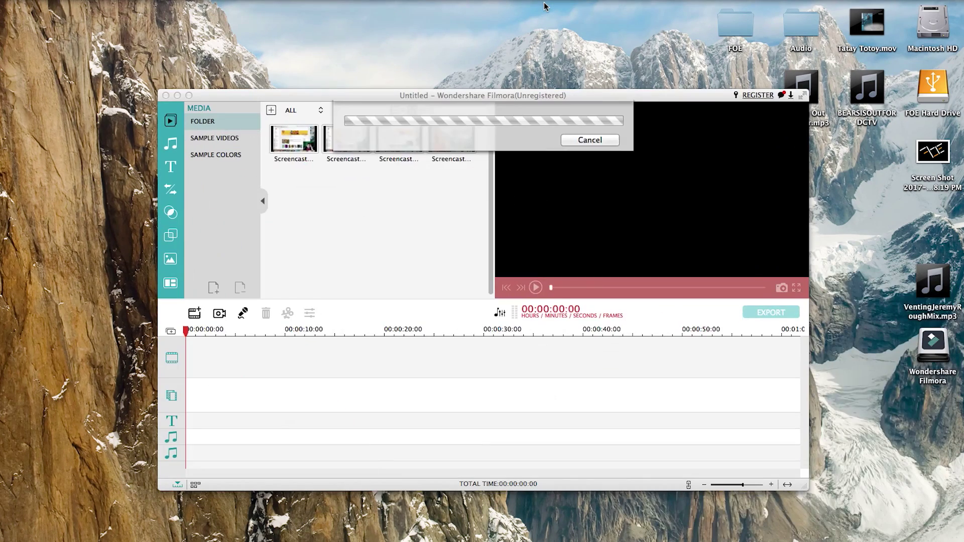
- Import Screencast2017-03-26 21.45.53.MP4 into the media library and rearrange the Finder and Filmora windows
{"action": "left_click_drag", "start_coordinate": [401, 113], "coordinate": [400, 114]}
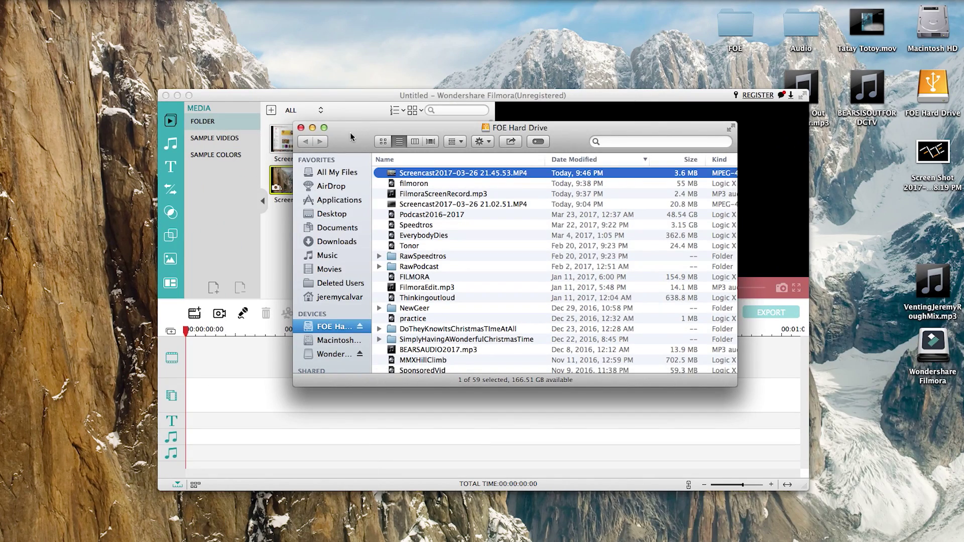
{"action": "left_click_drag", "start_coordinate": [351, 146], "coordinate": [462, 299]}
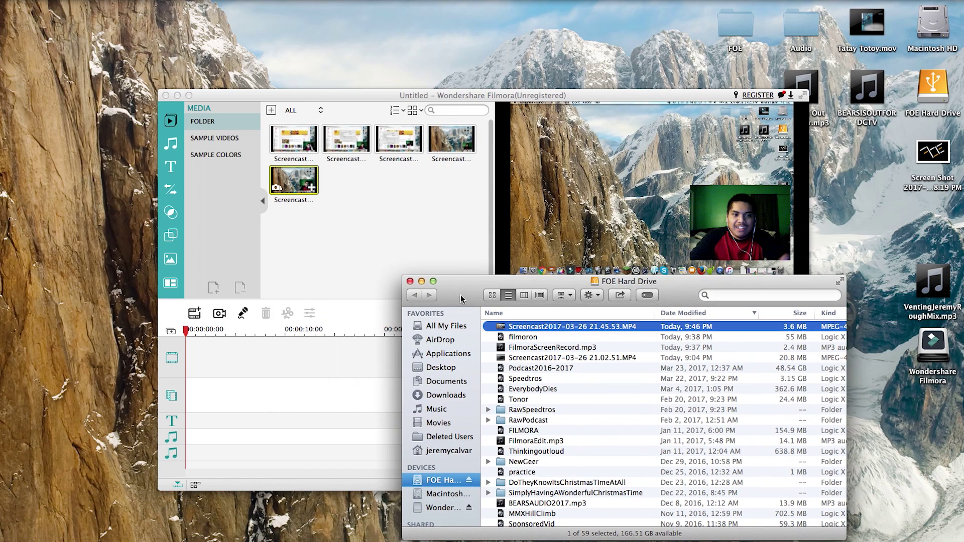
{"action": "left_click", "coordinate": [294, 185]}
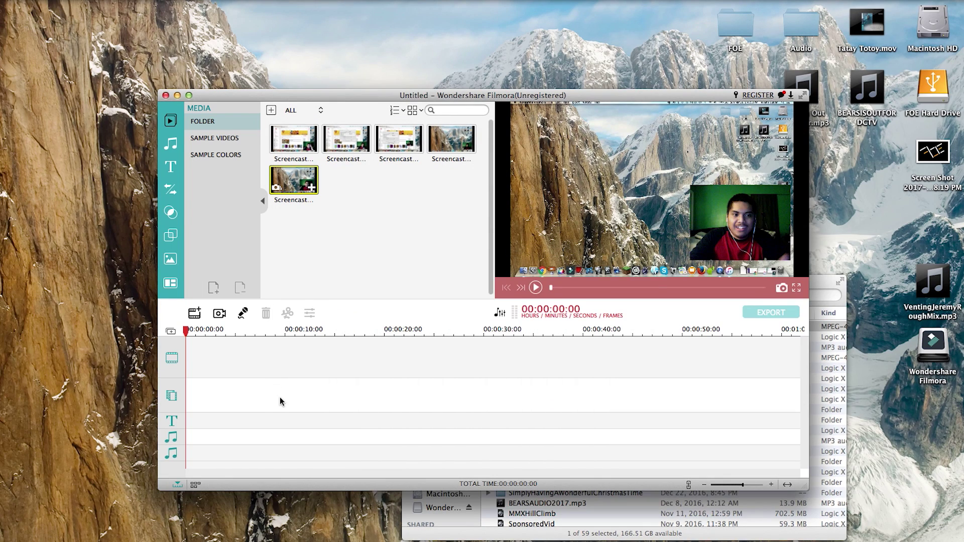
{"action": "left_click", "coordinate": [822, 284]}
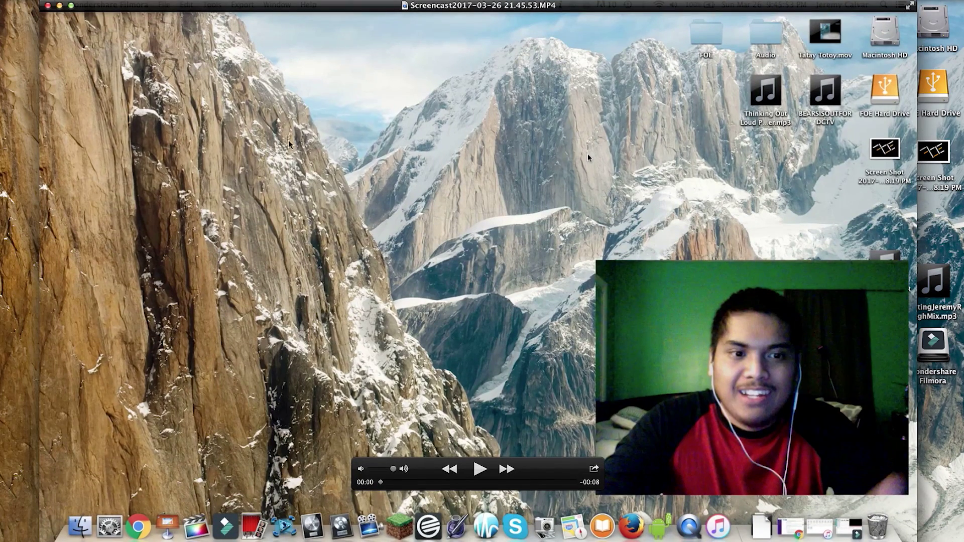
{"action": "key", "text": "space"}
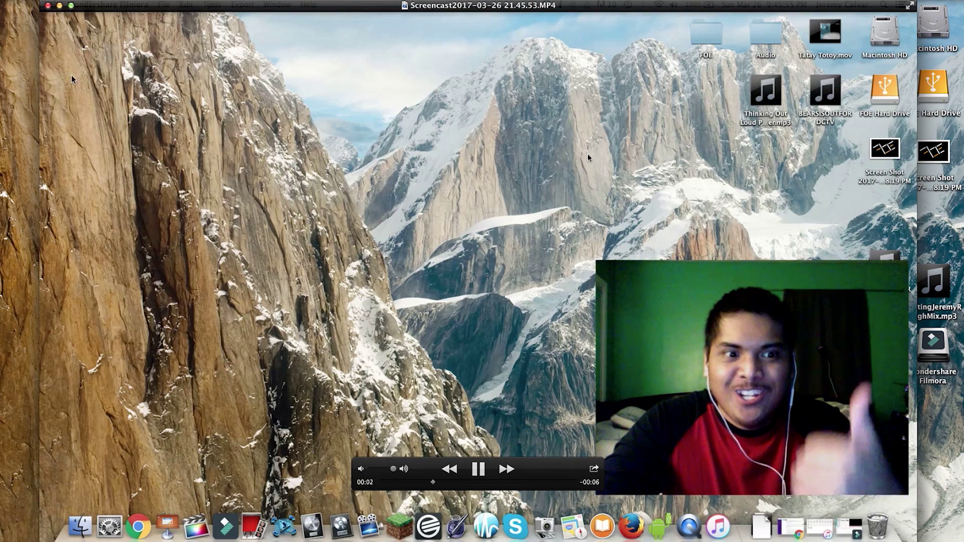
{"action": "key", "text": "super+w"}
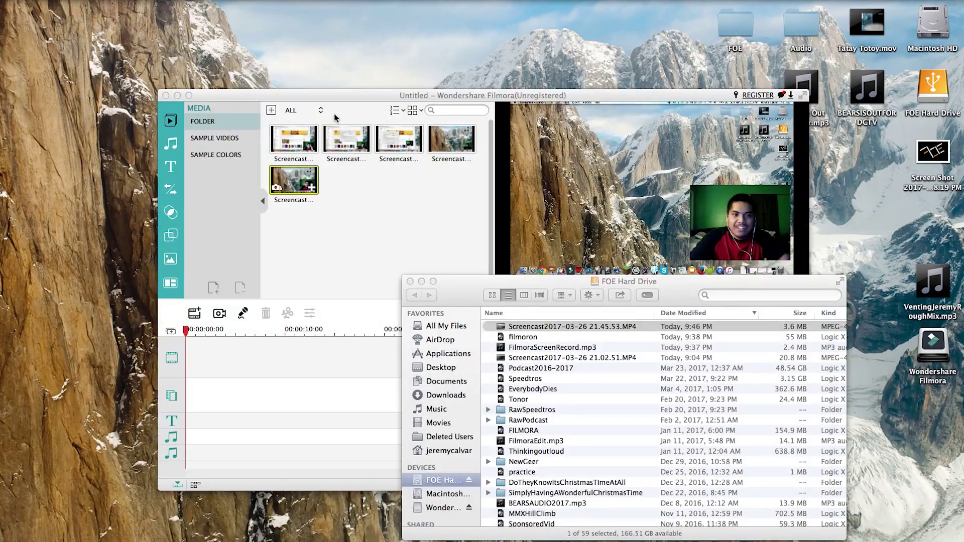